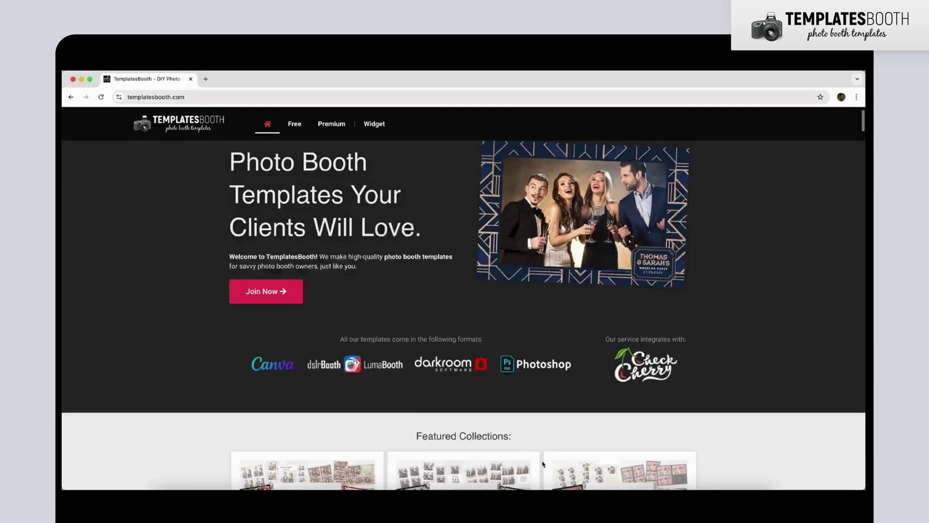
# Open the Feliz Navidad Photo Booth Template page from the Latest Designs section.
pyautogui.scroll(-3, 542, 463)
pyautogui.scroll(-10, 542, 464)
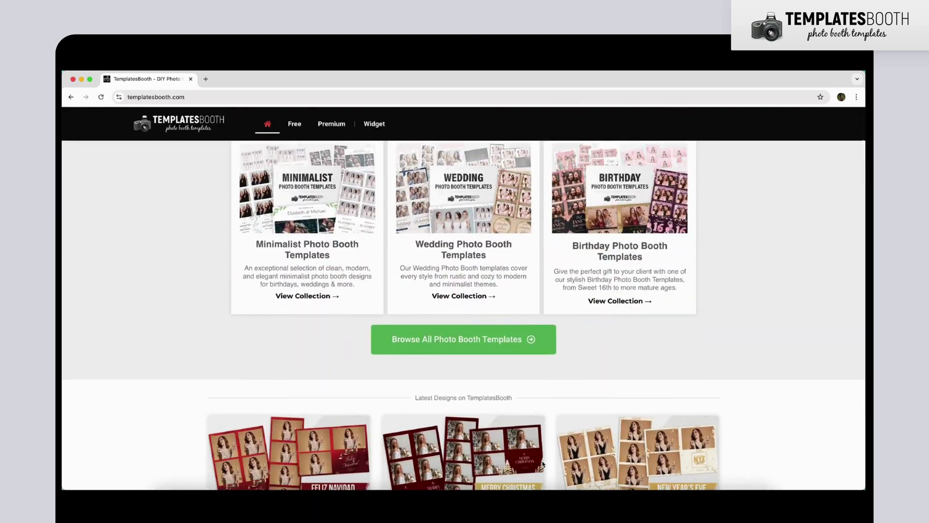
pyautogui.scroll(-3, 543, 464)
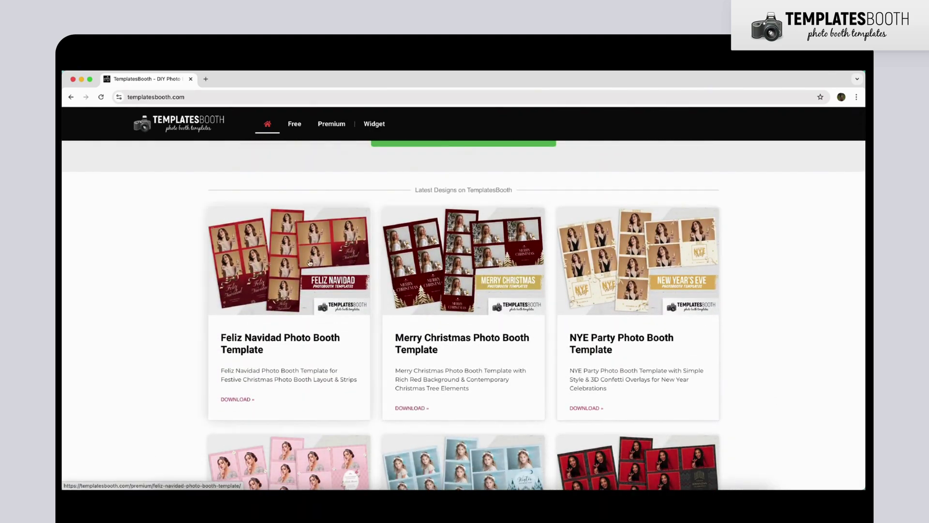
pyautogui.click(285, 255)
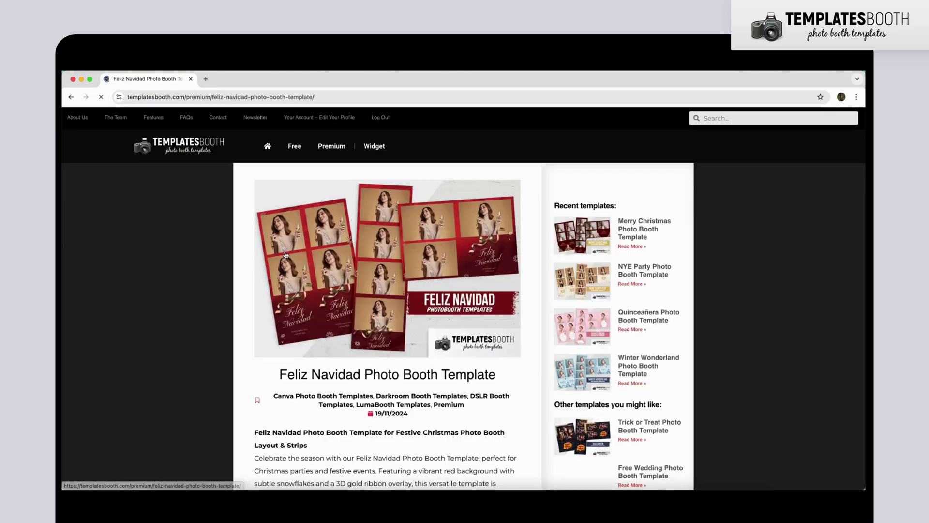
# Download the Feliz Navidad template package and unzip it in Downloads.
pyautogui.scroll(-6, 363, 421)
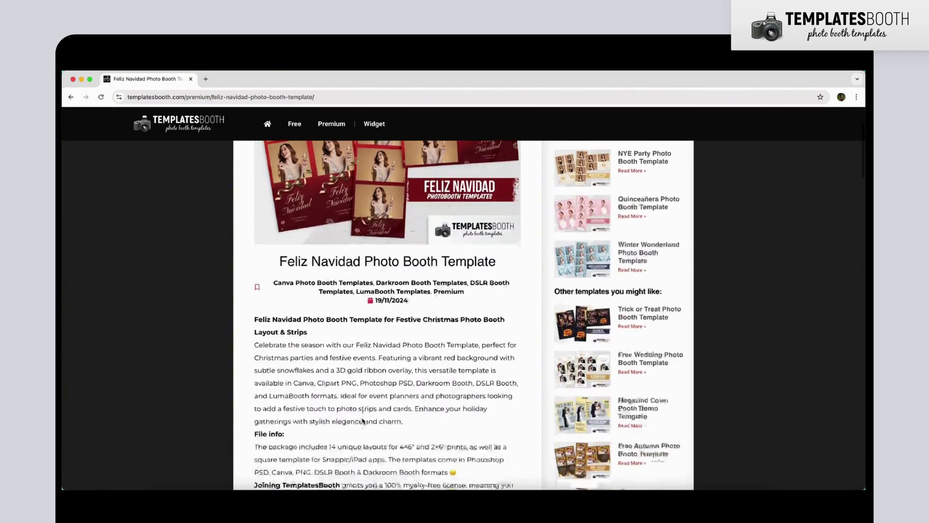
pyautogui.scroll(-2, 363, 421)
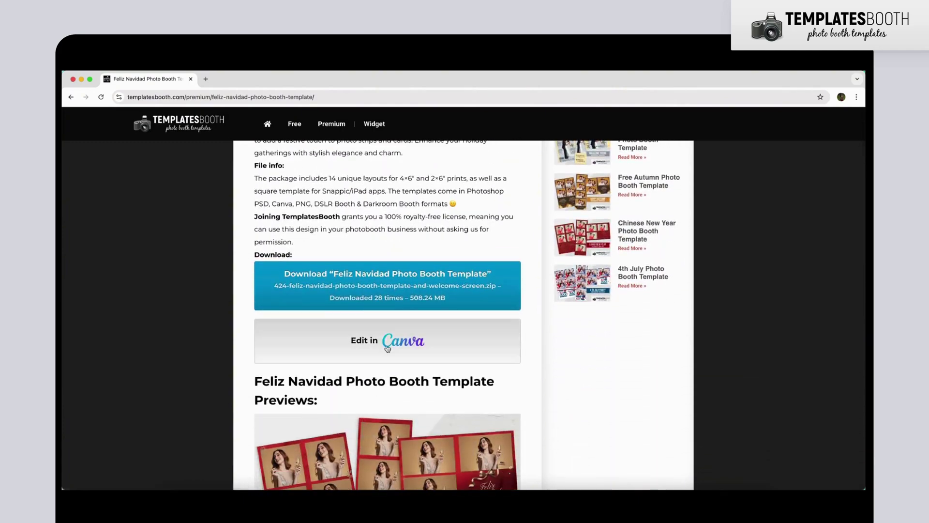
pyautogui.click(401, 277)
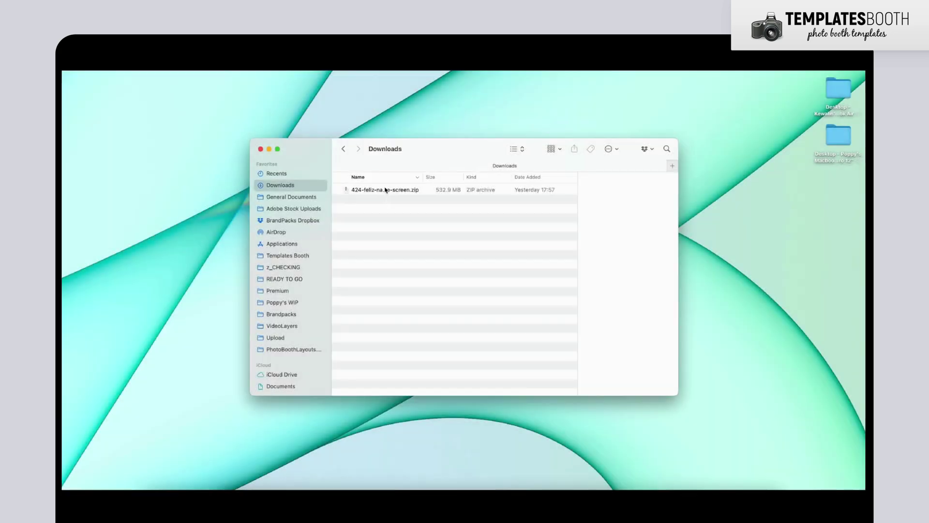
pyautogui.doubleClick(385, 190)
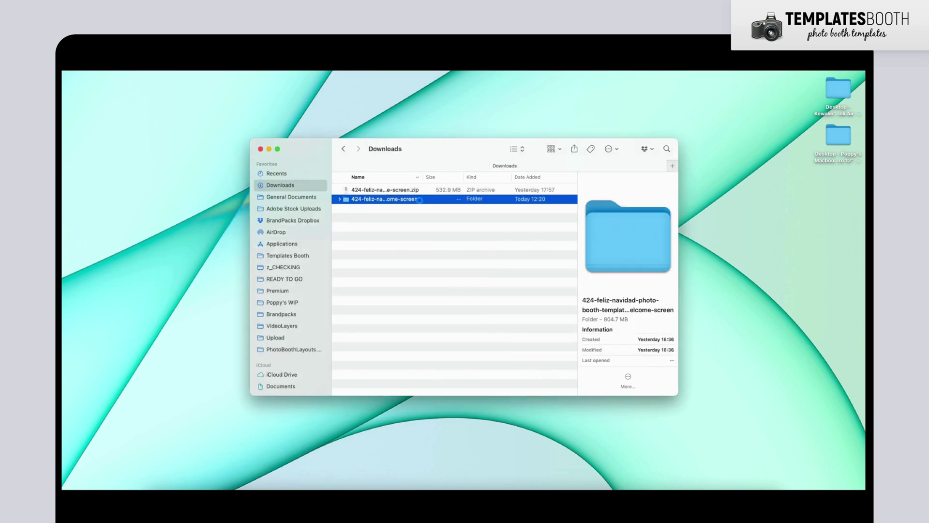
# Expand the extracted template folder down to dslrBooth > Mac to list its 2x6, 4x6 and 6x4 zips.
pyautogui.press('Right')
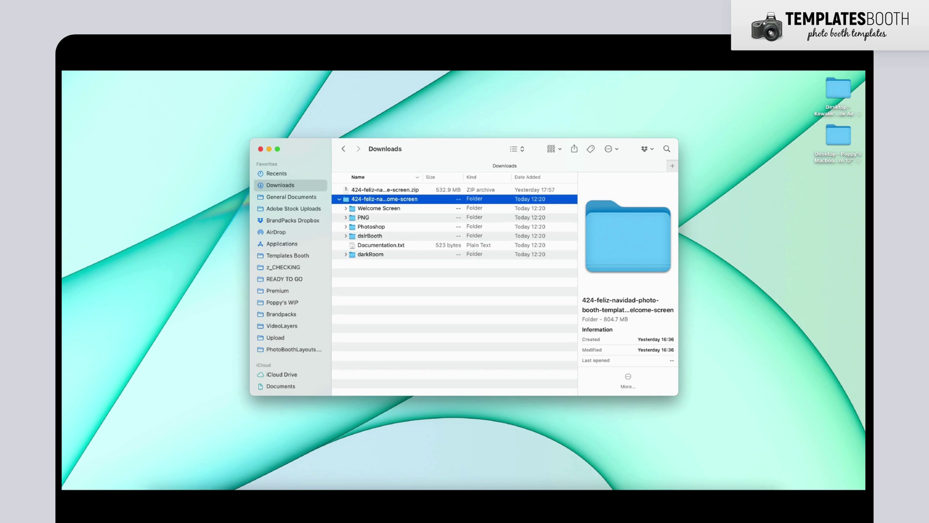
pyautogui.click(388, 238)
pyautogui.press('Right')
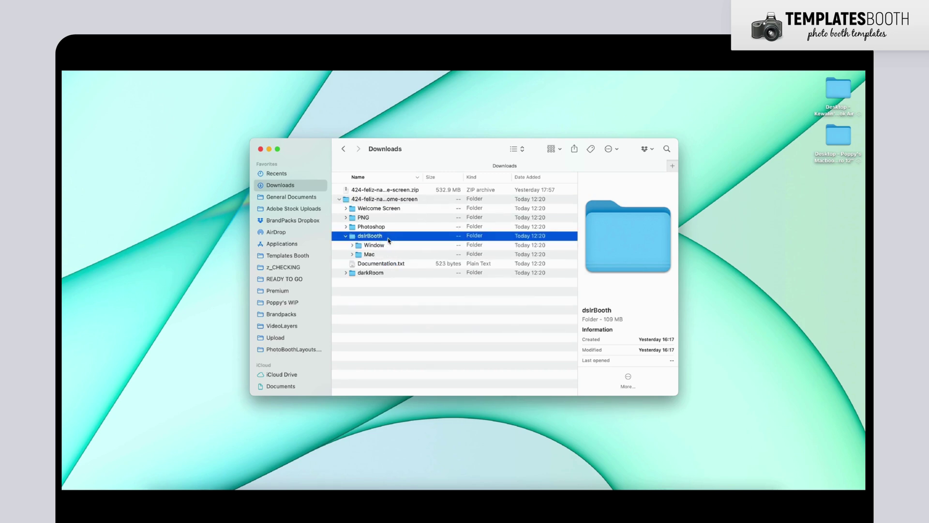
pyautogui.click(391, 256)
pyautogui.press('Right')
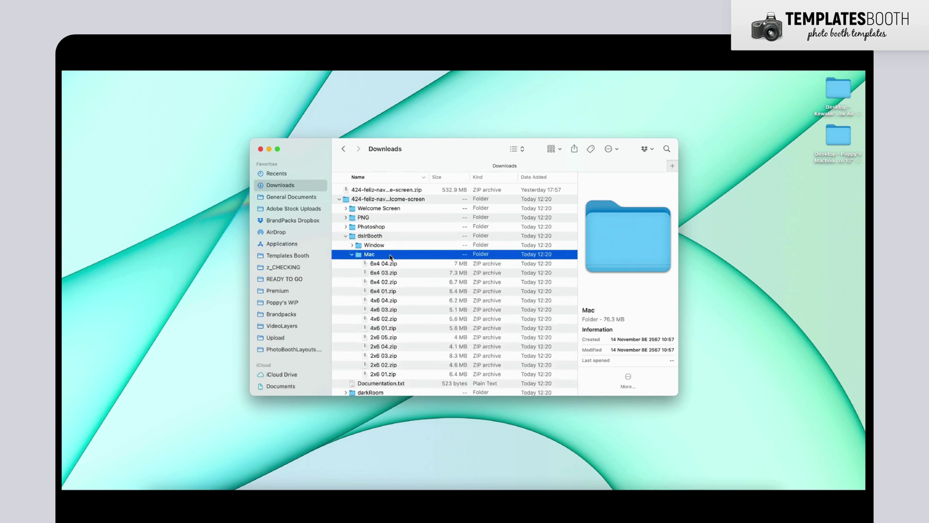
pyautogui.scroll(-1, 457, 339)
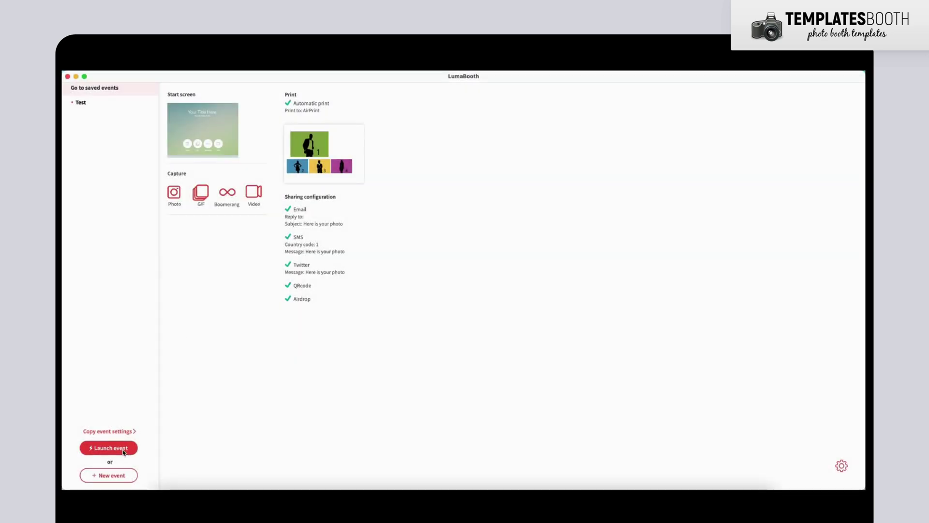
# Create a new event named Test1 with customized settings and go to its Print layout editor.
pyautogui.click(110, 475)
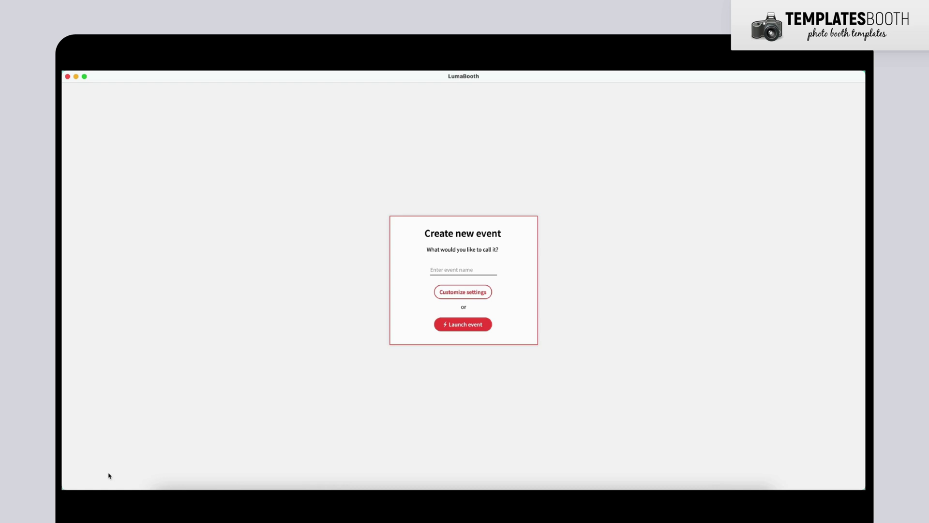
pyautogui.click(440, 284)
pyautogui.write('Test1')
pyautogui.click(464, 288)
pyautogui.click(459, 295)
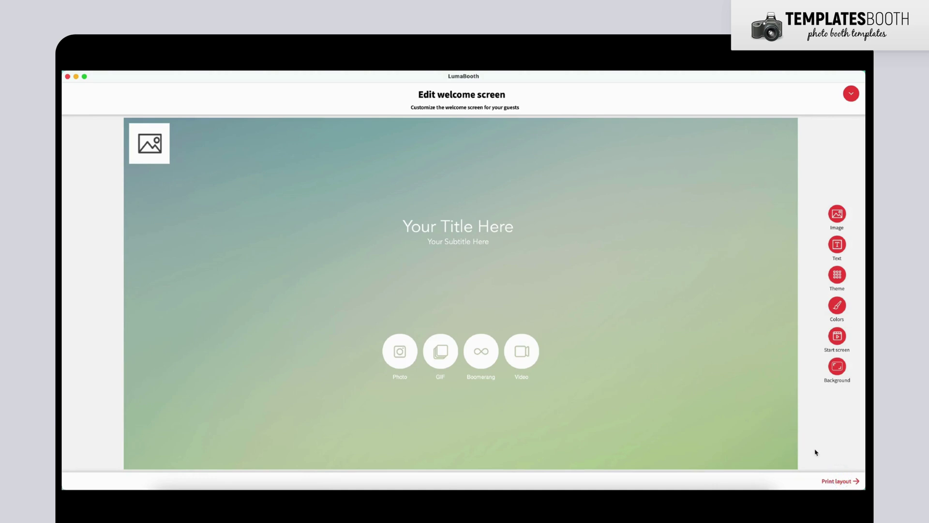
pyautogui.click(832, 480)
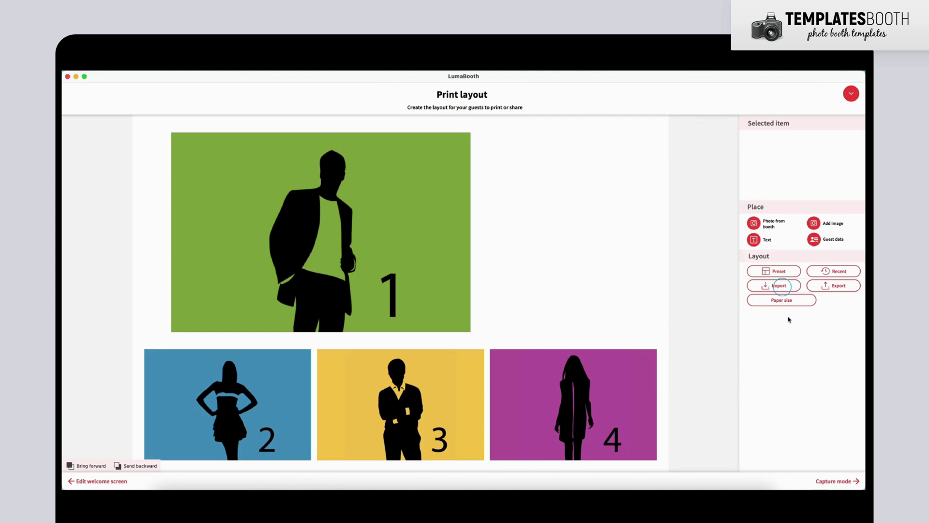
# Import 2x6 02.zip from Downloads > Feliz Navidad folder > dslrBooth > Mac as the print layout.
pyautogui.click(780, 289)
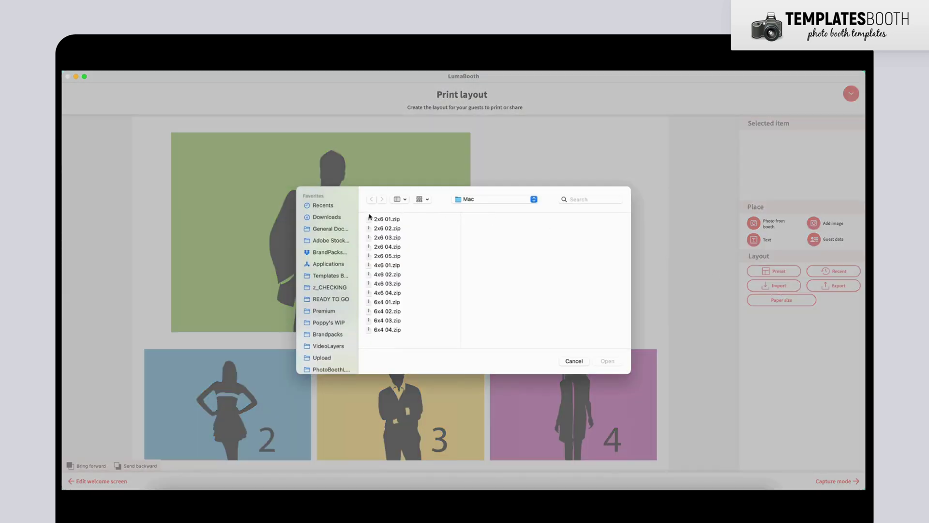
pyautogui.click(331, 218)
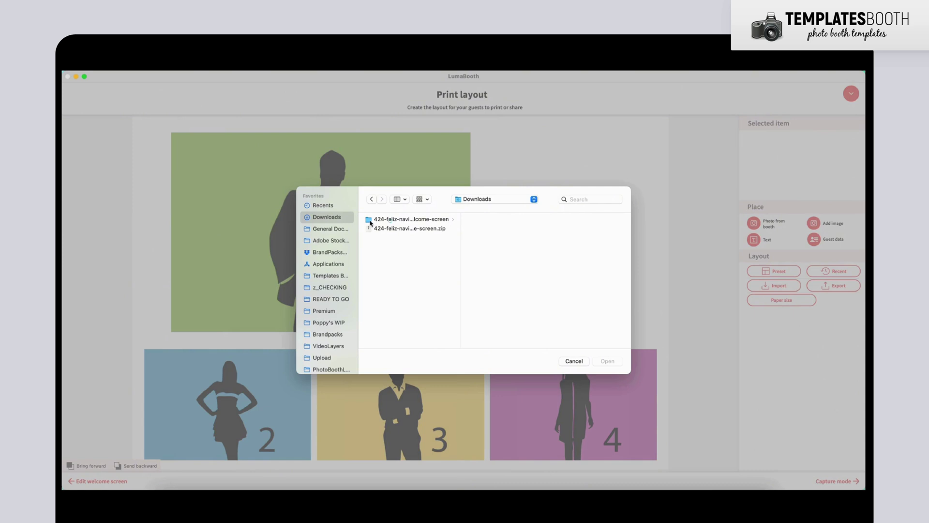
pyautogui.click(415, 223)
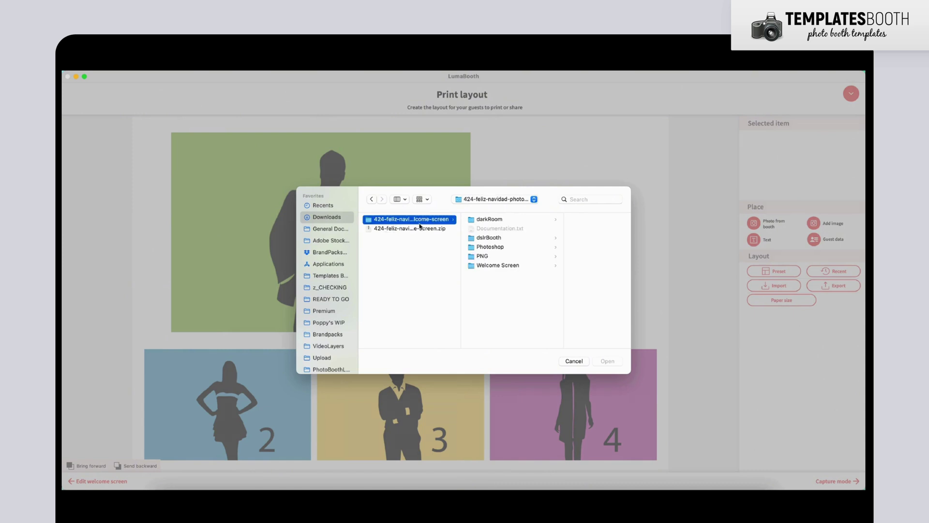
pyautogui.click(483, 239)
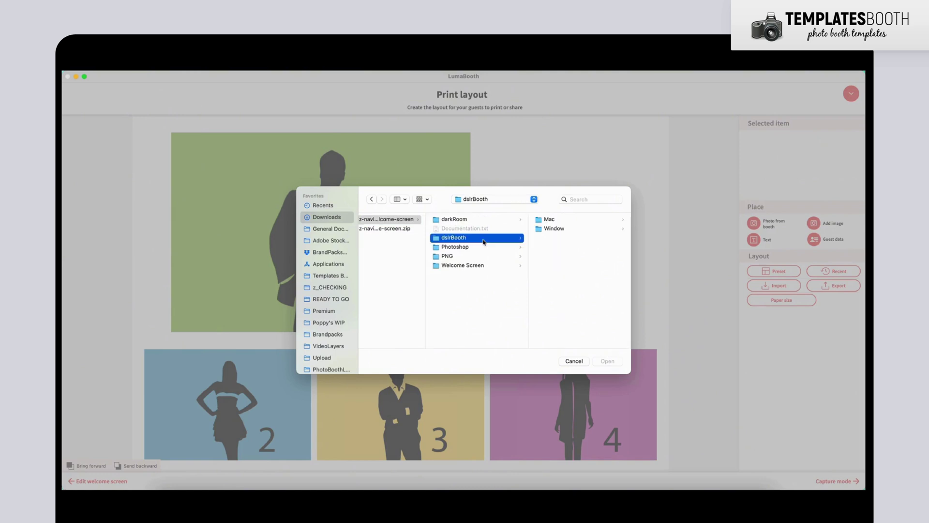
pyautogui.click(562, 221)
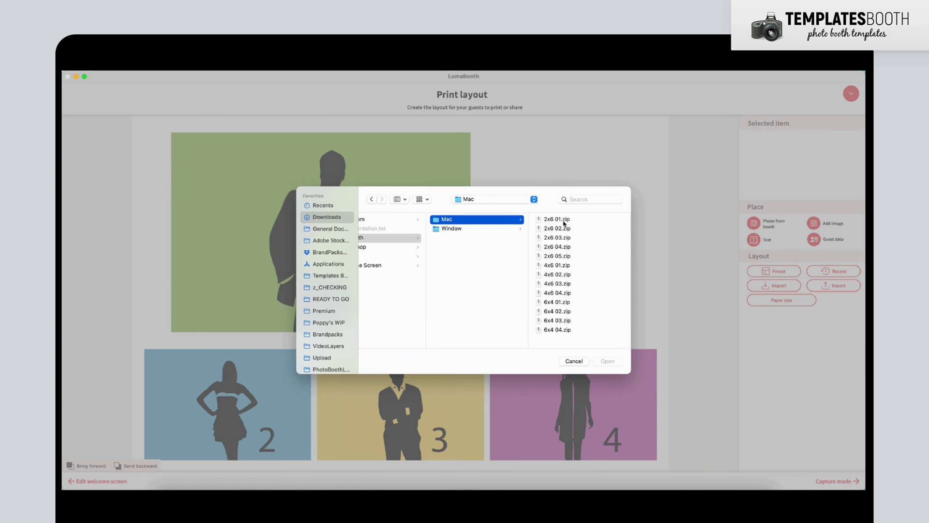
pyautogui.click(562, 229)
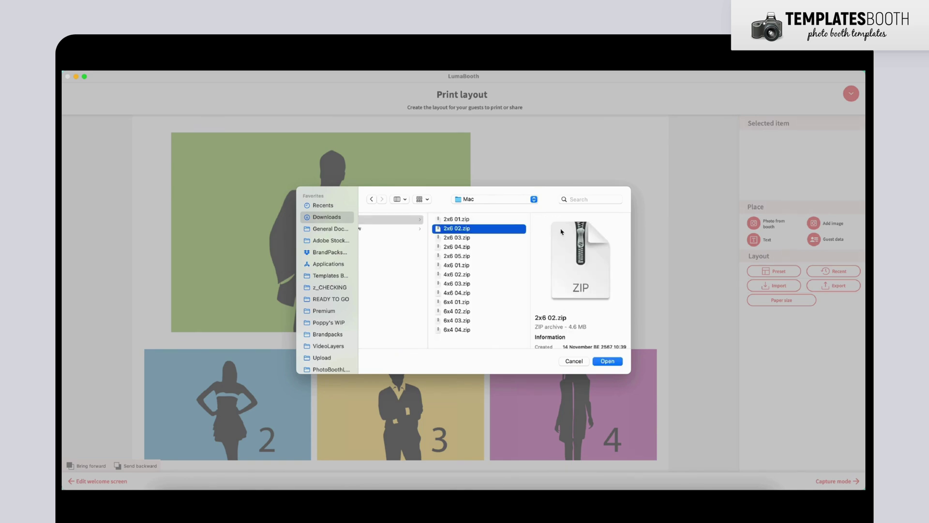
pyautogui.click(607, 361)
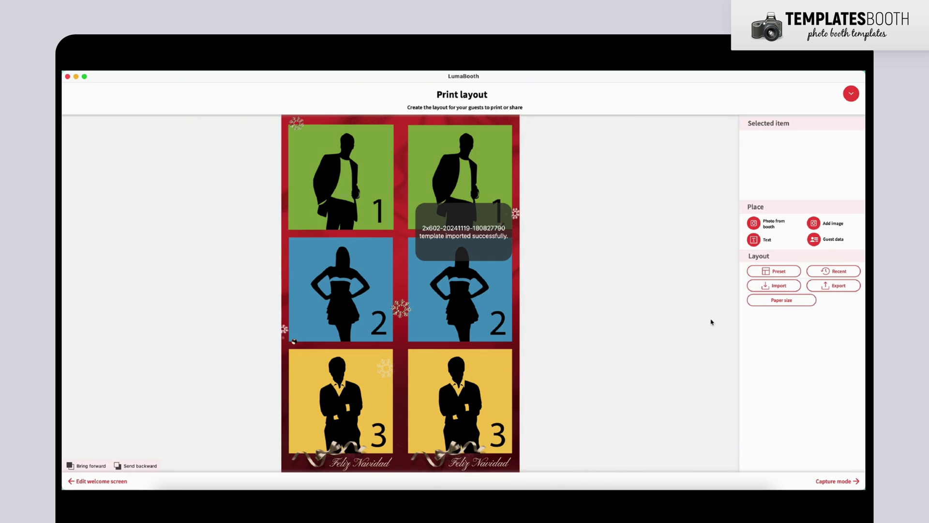
# Import the 2x6 01.zip template into the print layout.
pyautogui.click(784, 290)
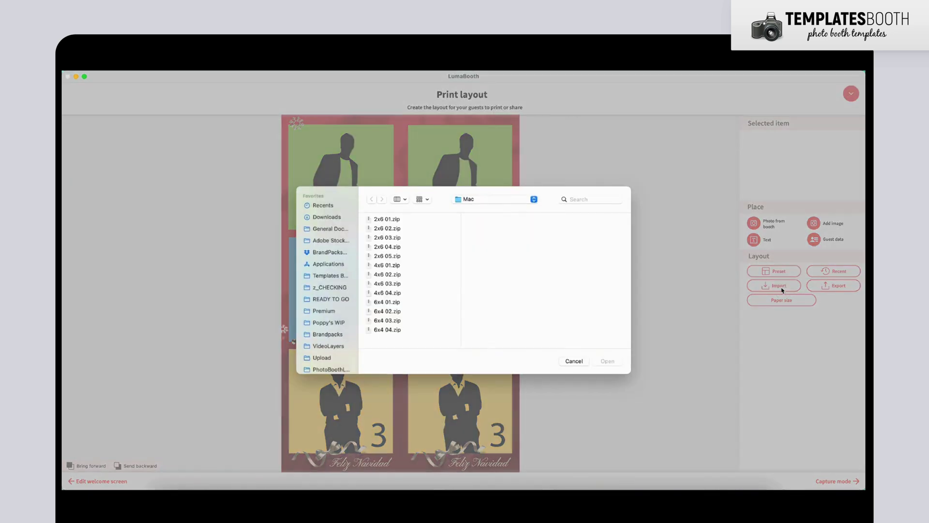
pyautogui.click(392, 219)
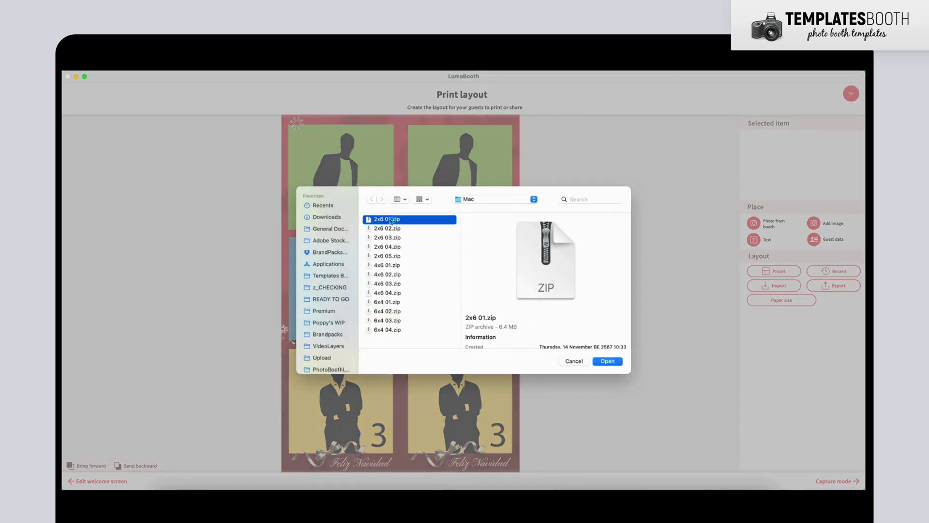
pyautogui.click(607, 362)
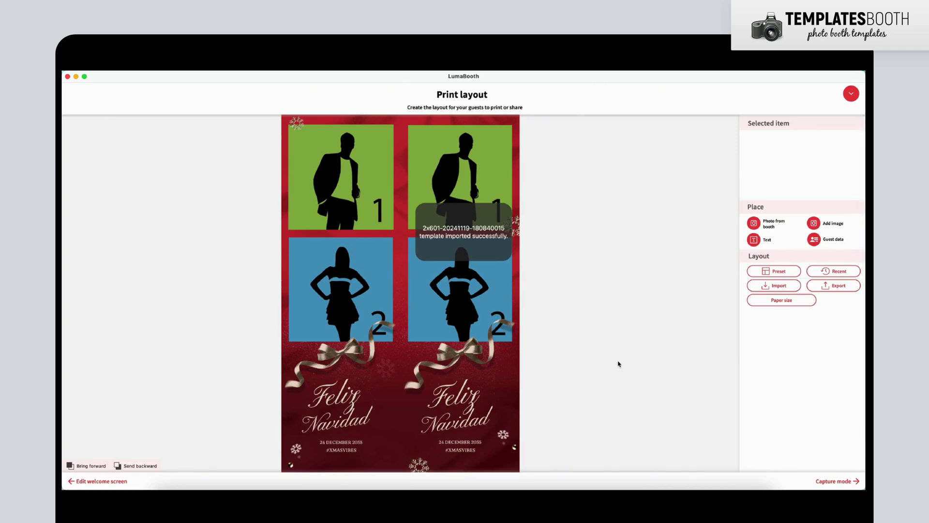
# Try the 6x4 02.zip template instead.
pyautogui.click(764, 287)
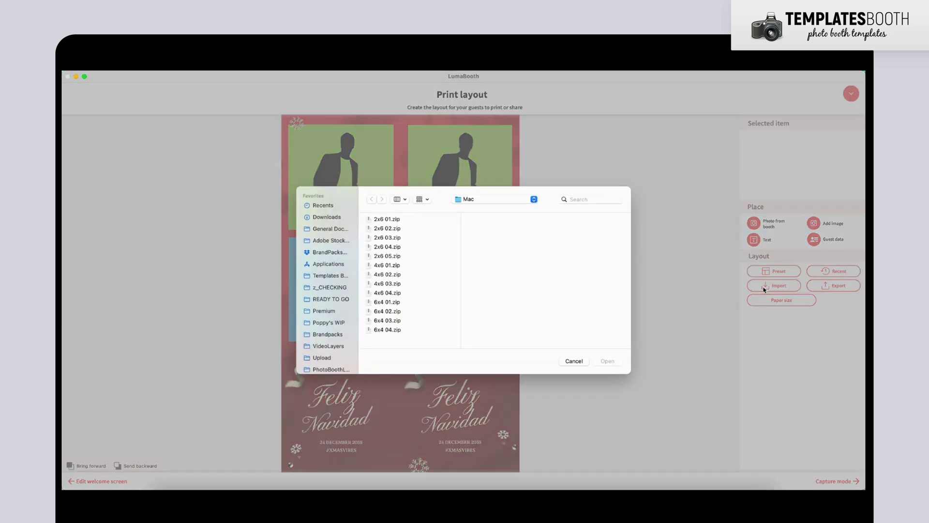
pyautogui.click(398, 311)
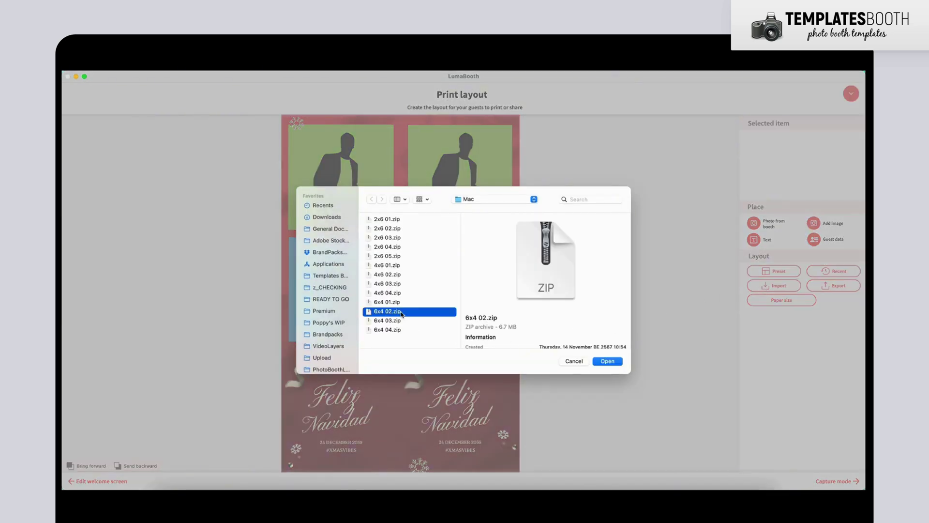
pyautogui.click(608, 361)
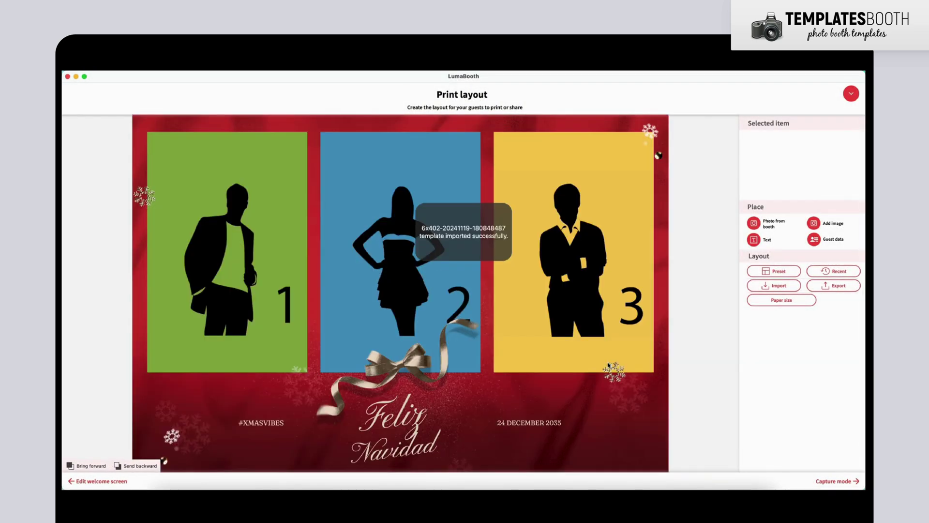
# Re-import the 2x6 01.zip template and select the Feliz text on the right strip.
pyautogui.click(753, 287)
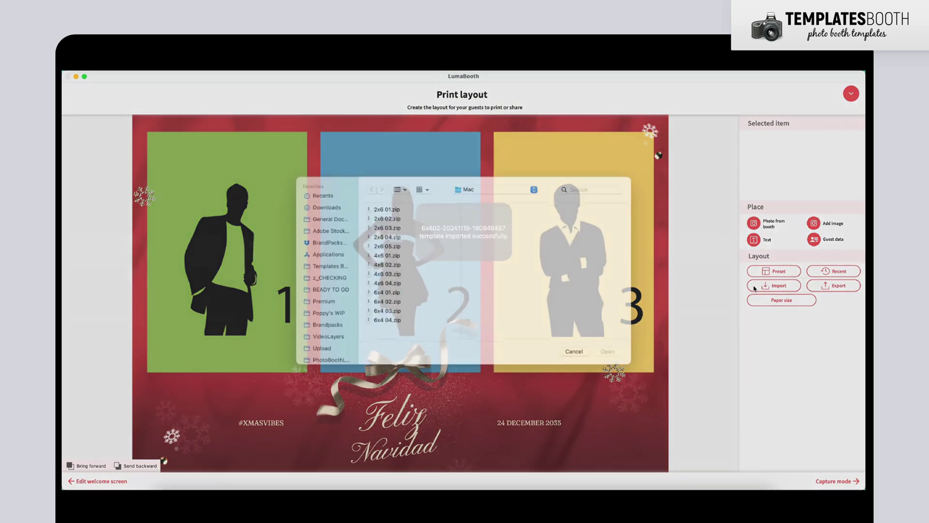
pyautogui.click(397, 220)
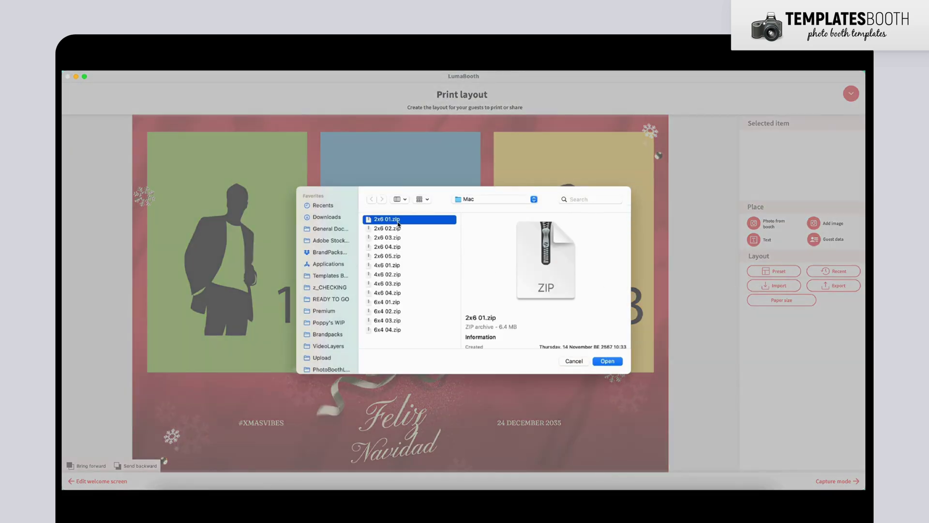
pyautogui.click(602, 361)
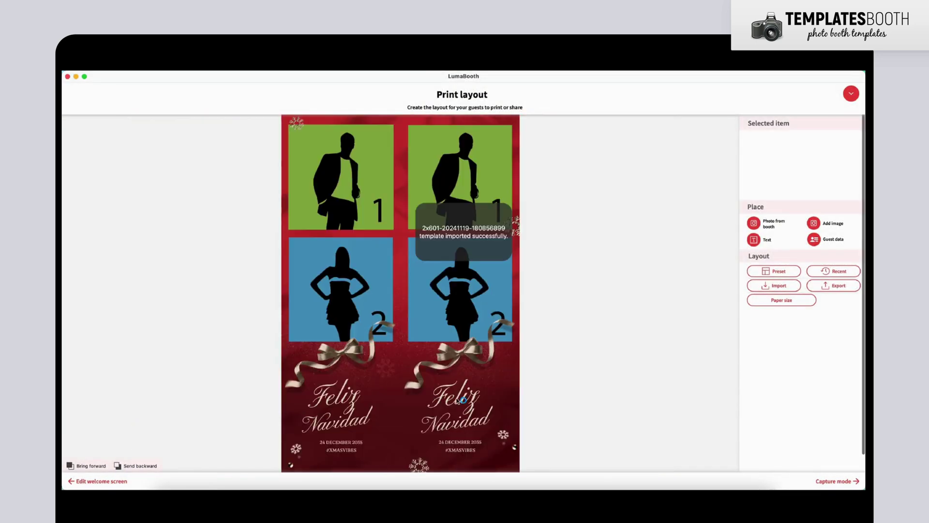
pyautogui.click(458, 399)
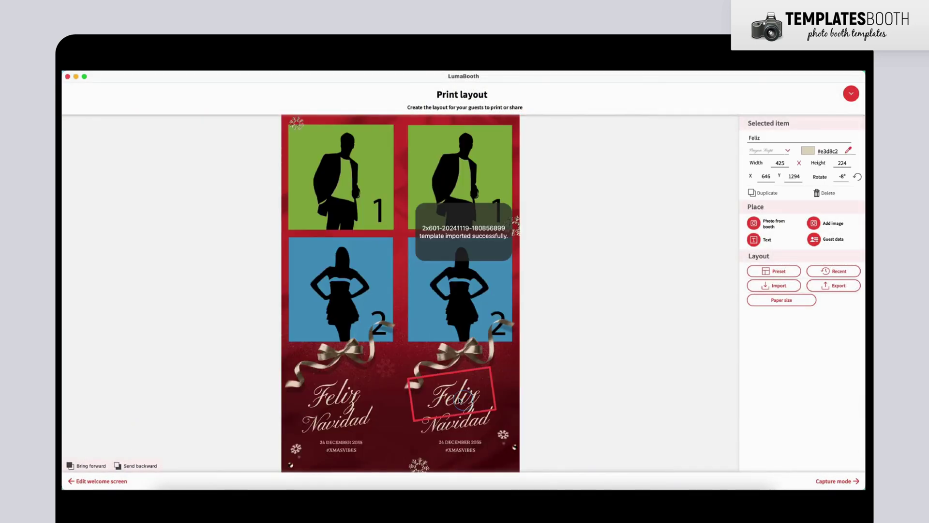
# Replace 'Feliz' in the selected text field with 'Hello'.
pyautogui.doubleClick(759, 136)
pyautogui.write('Hello')
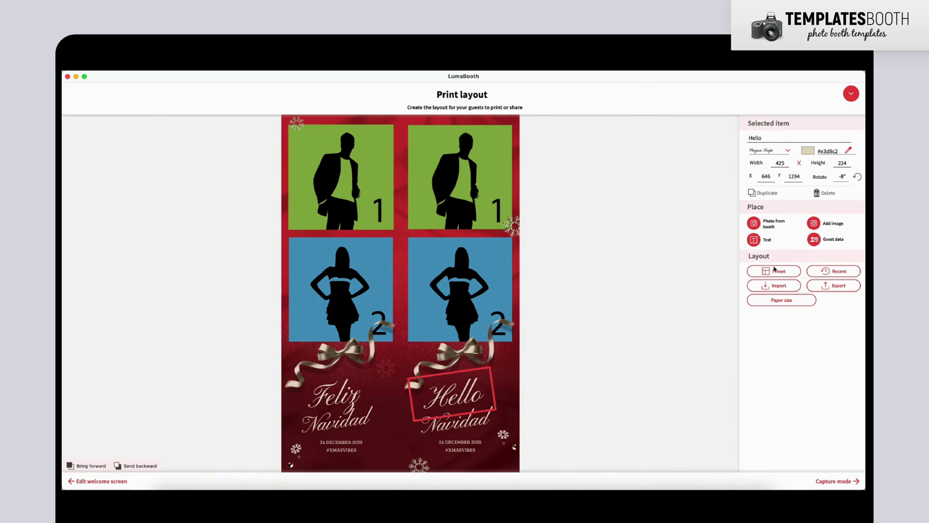
# Change the paper size preset to 2x6 (600 × 1800 px).
pyautogui.click(783, 303)
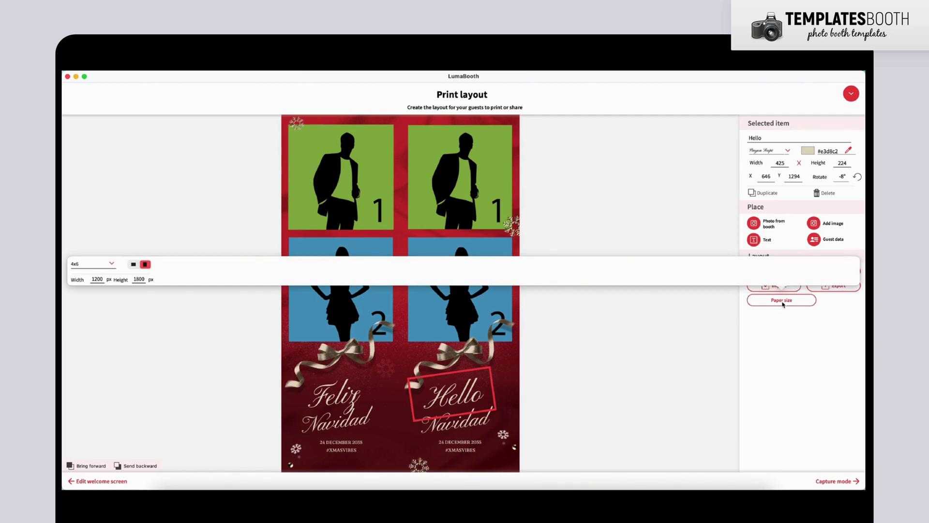
pyautogui.click(99, 266)
pyautogui.scroll(-4, 140, 276)
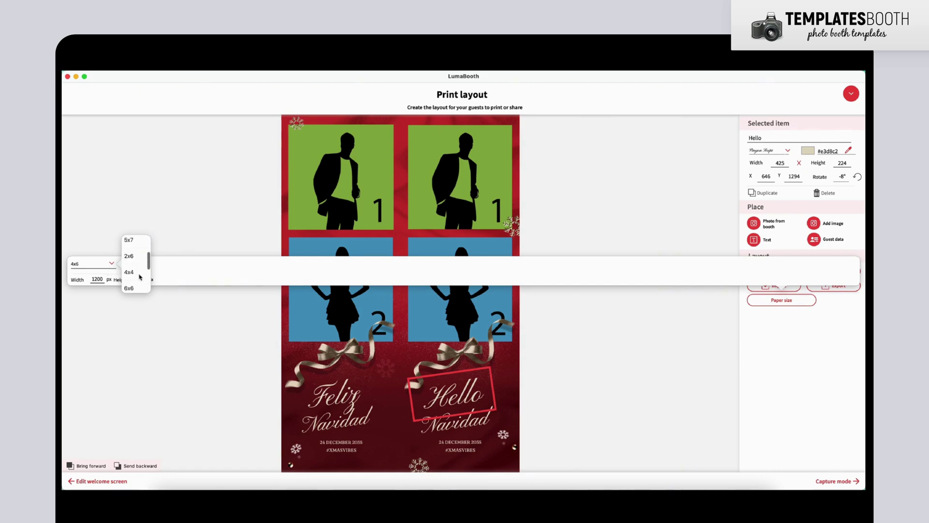
pyautogui.click(134, 252)
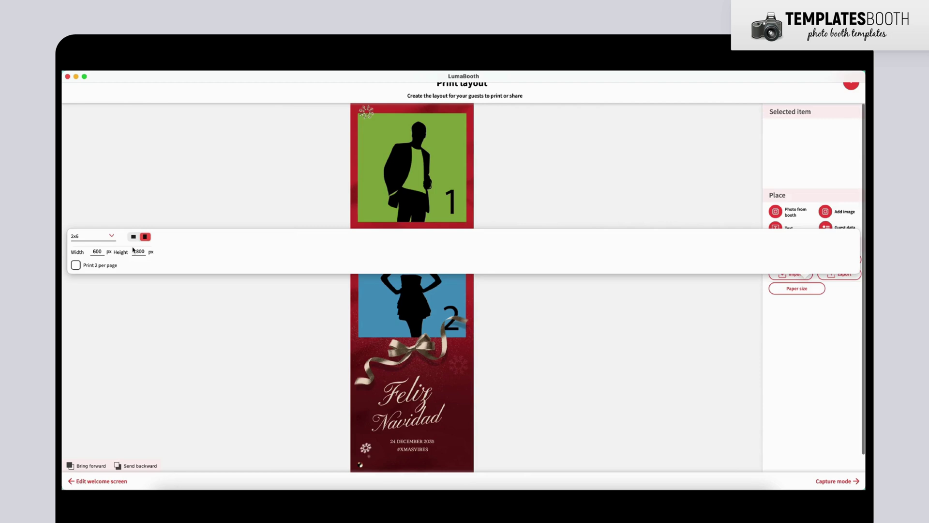
pyautogui.click(175, 309)
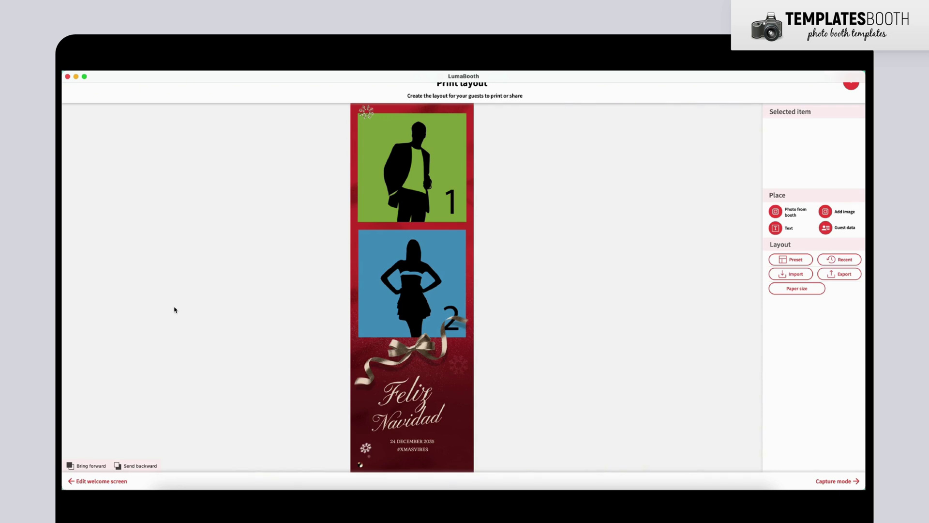
# Advance through every event setup page, launch the booth, and start a photo capture.
pyautogui.click(842, 481)
pyautogui.click(842, 481)
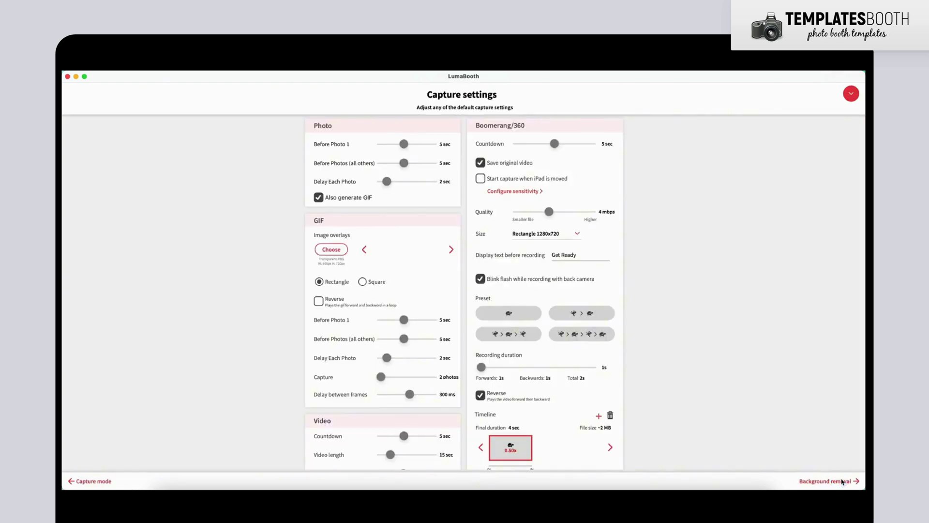
pyautogui.click(842, 481)
pyautogui.click(842, 480)
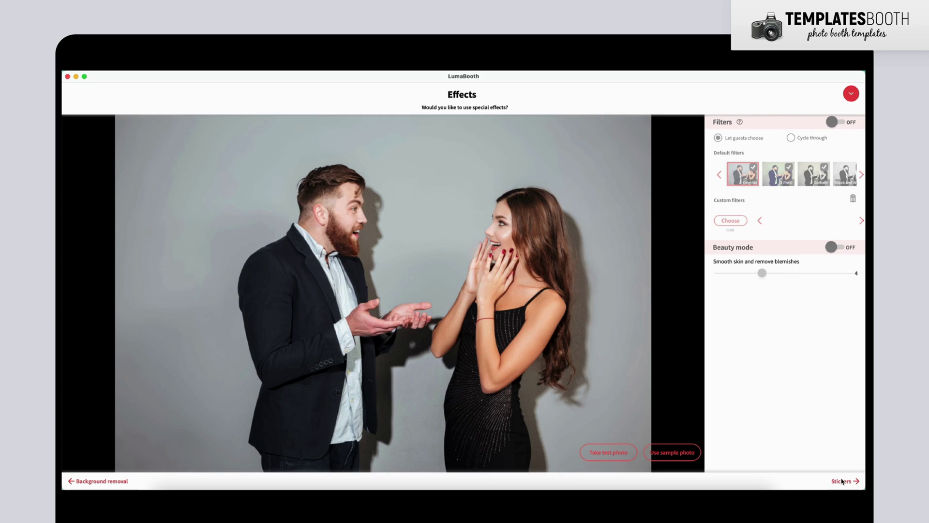
pyautogui.click(841, 481)
pyautogui.click(842, 481)
pyautogui.click(842, 481)
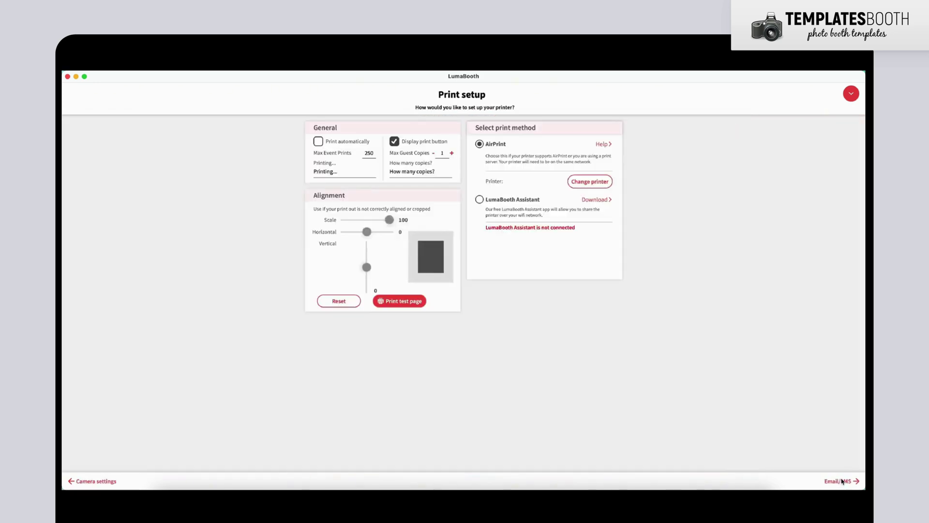
pyautogui.click(842, 481)
pyautogui.click(841, 480)
pyautogui.click(842, 481)
pyautogui.click(842, 480)
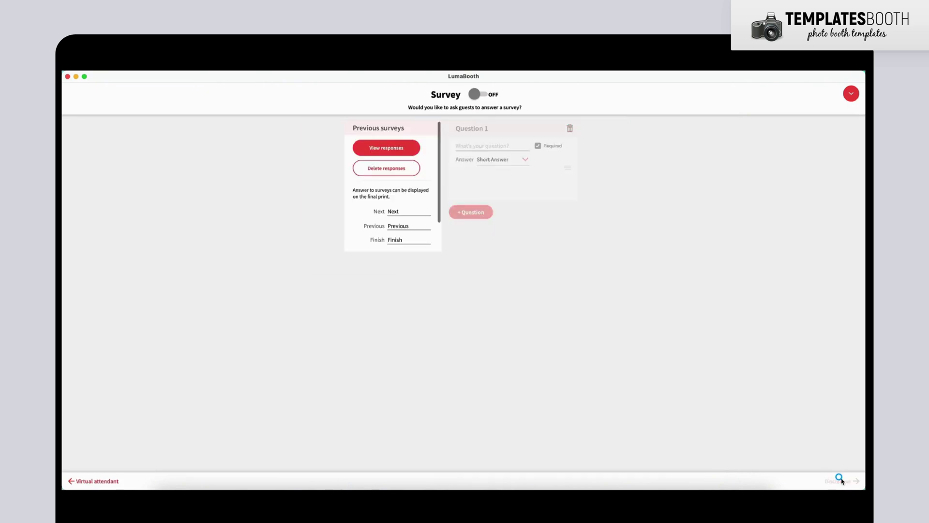
pyautogui.click(841, 480)
pyautogui.click(842, 481)
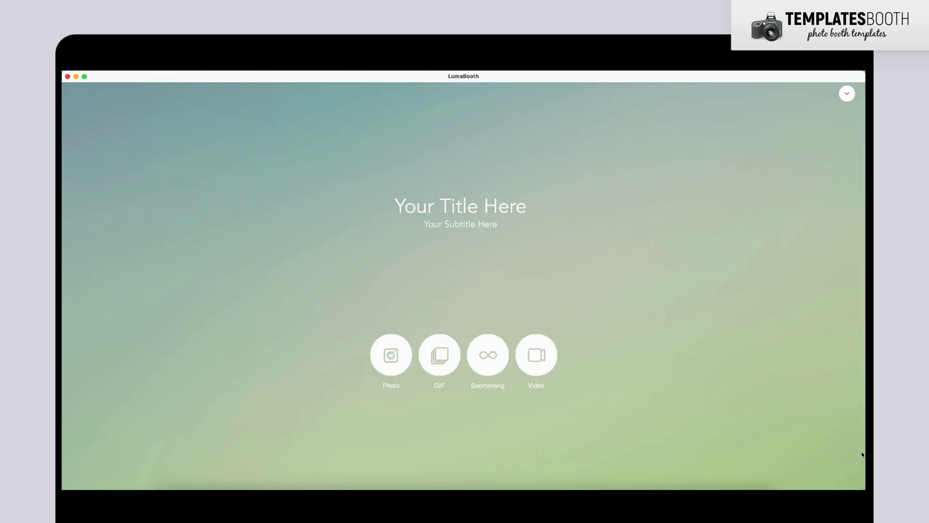
pyautogui.click(406, 354)
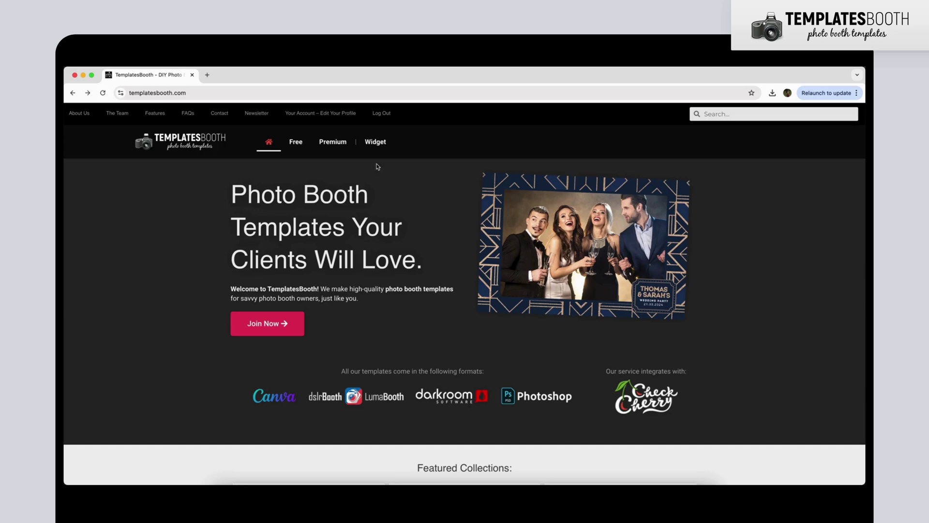
# Go to the Free Photo Booth Templates page and browse designs like Merry Christmas and Winter Party.
pyautogui.click(299, 145)
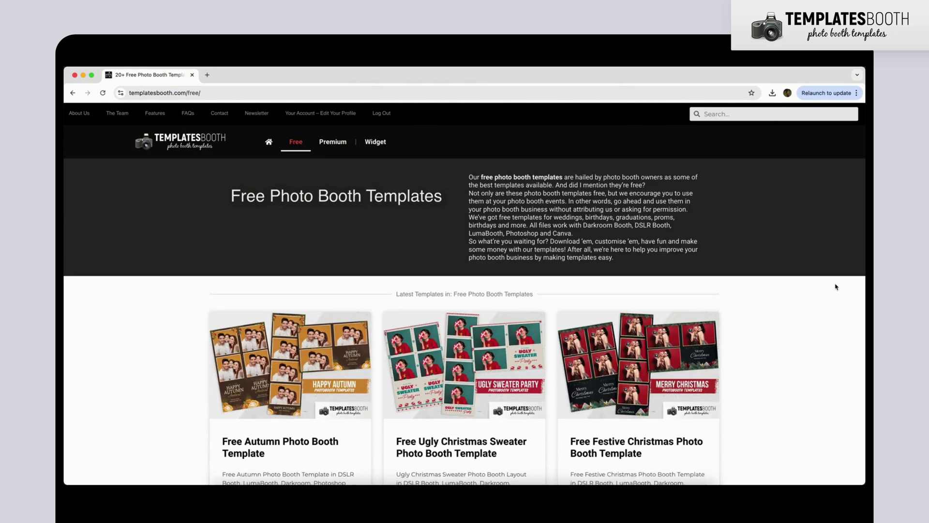
pyautogui.scroll(-5, 833, 285)
pyautogui.scroll(-5, 835, 287)
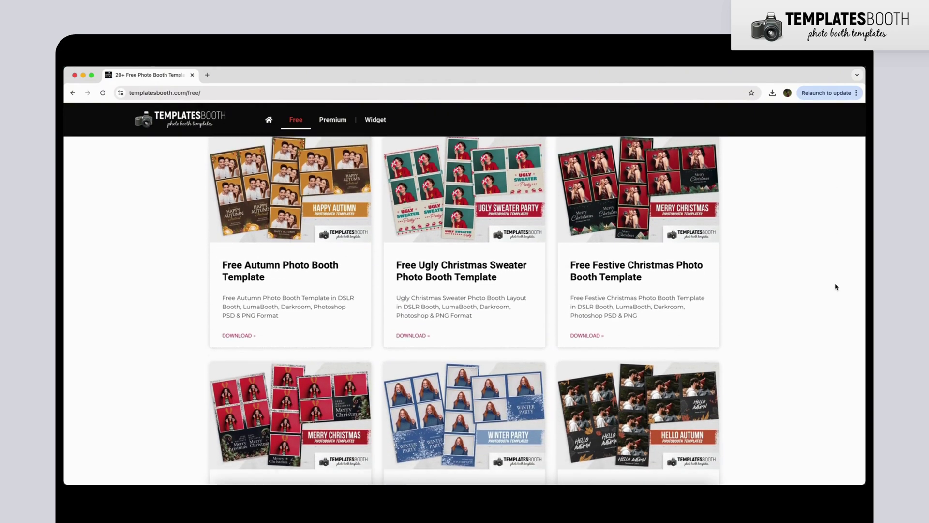
pyautogui.scroll(-3, 836, 287)
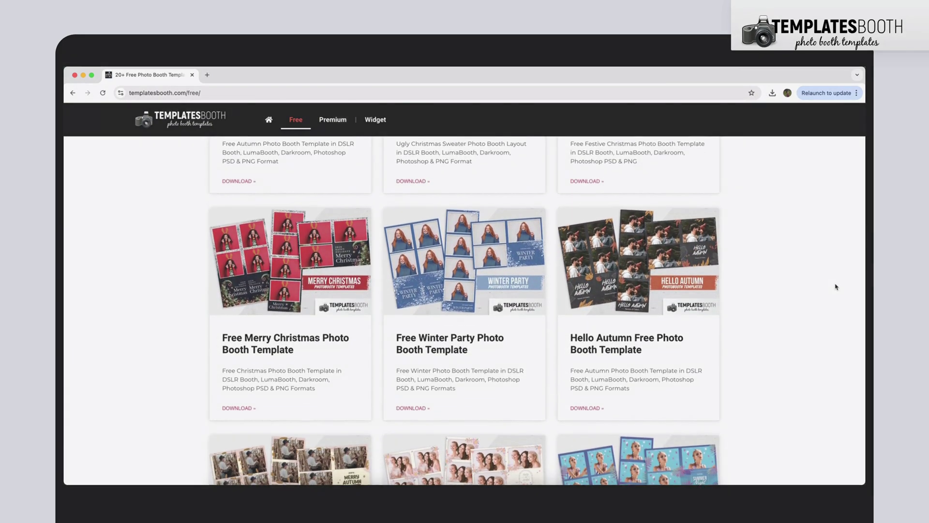